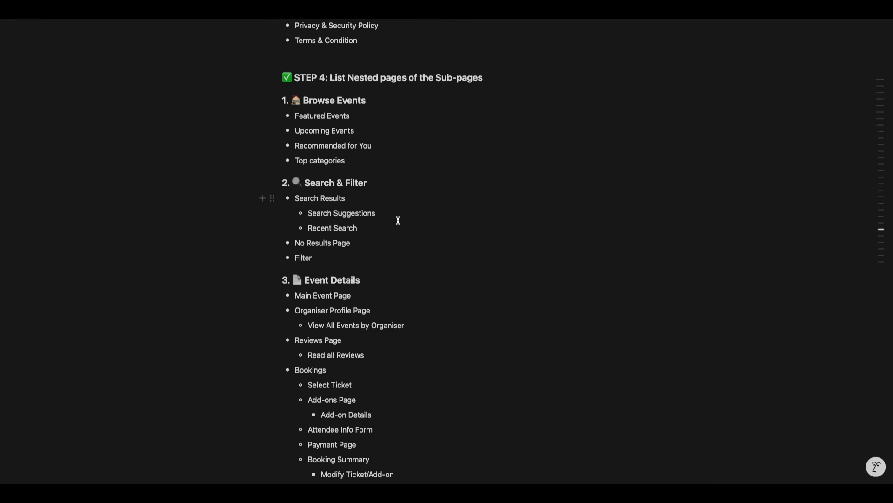
Step: Review the Step 4 list of nested pages, from Browse Events and Search & Filter through Event Details, My Tickets / Orders and User Profile
scroll(397, 220, "down", 5)
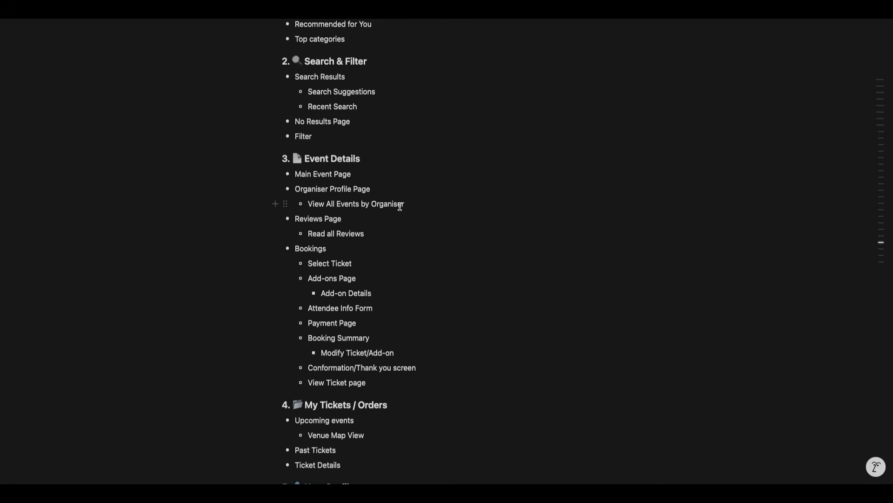
scroll(400, 206, "down", 2)
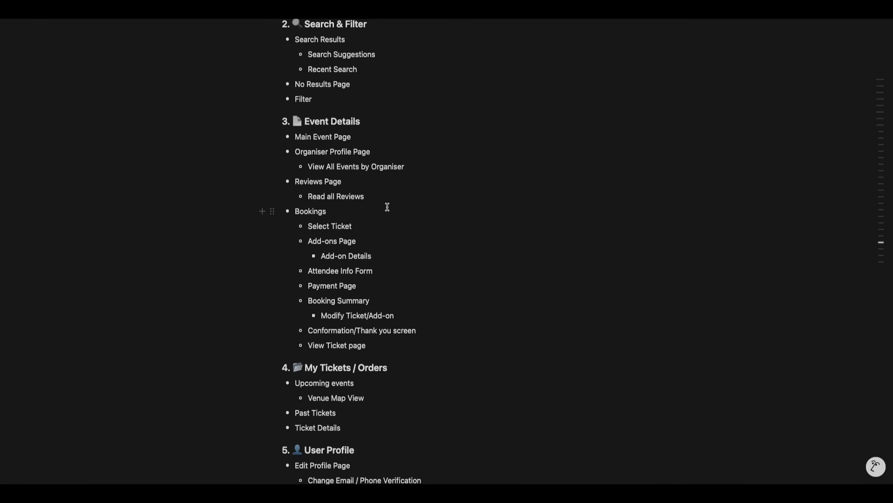
scroll(387, 206, "down", 5)
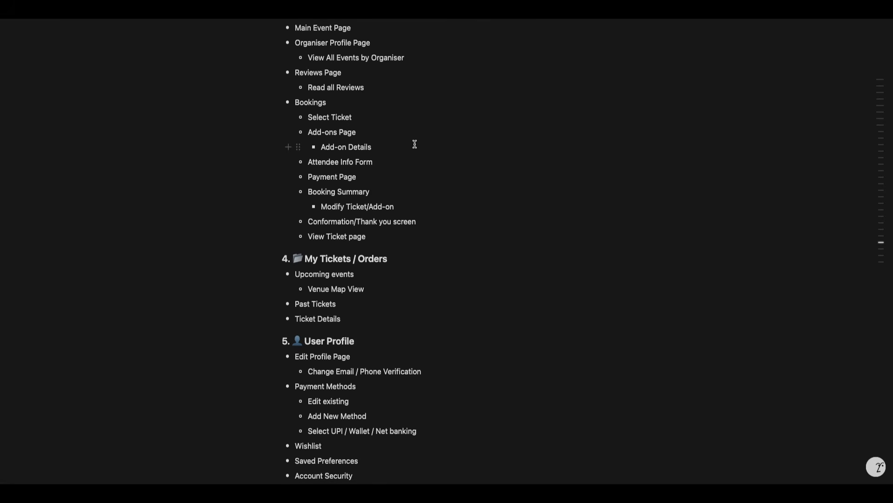
scroll(414, 144, "up", 3)
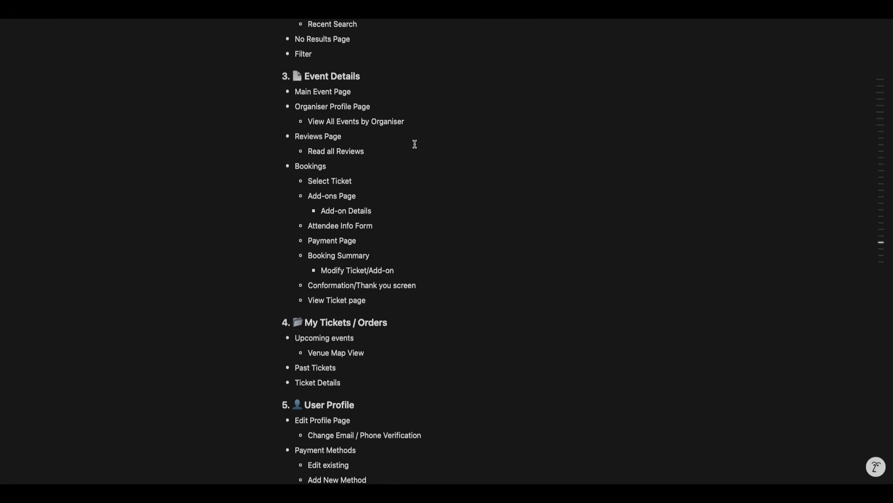
scroll(415, 144, "down", 2)
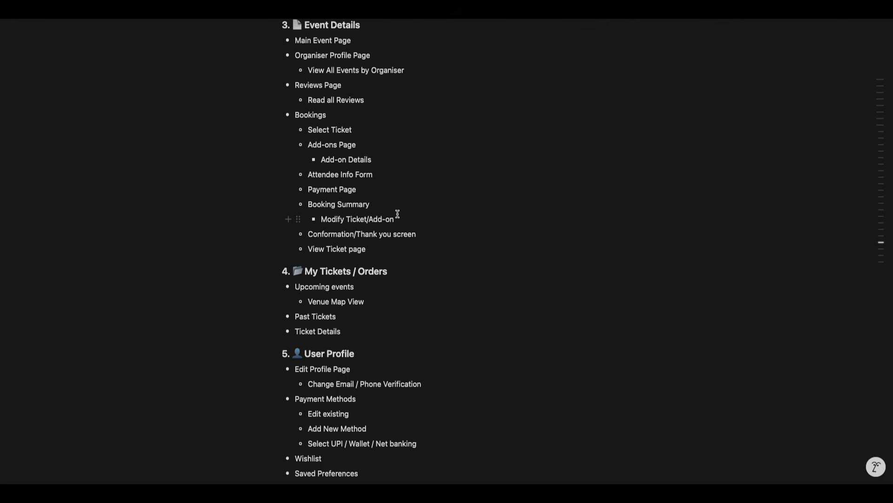
scroll(402, 239, "up", 1)
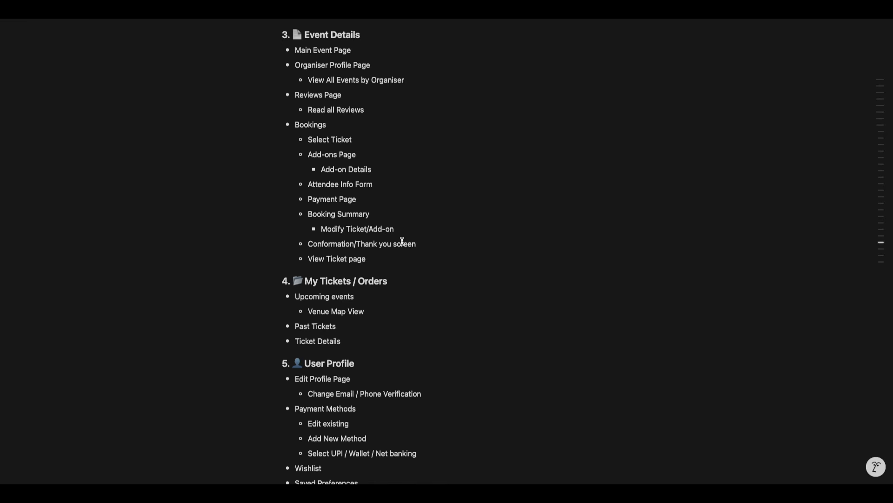
scroll(469, 311, "up", 10)
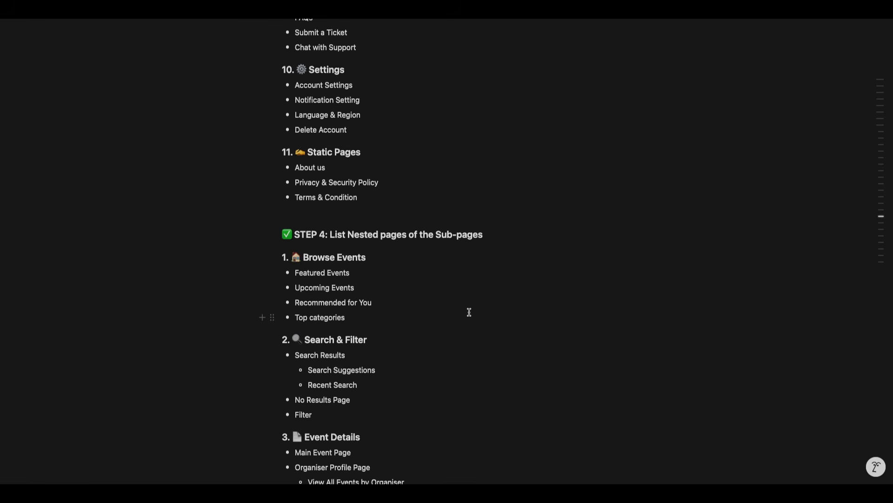
scroll(469, 312, "down", 2)
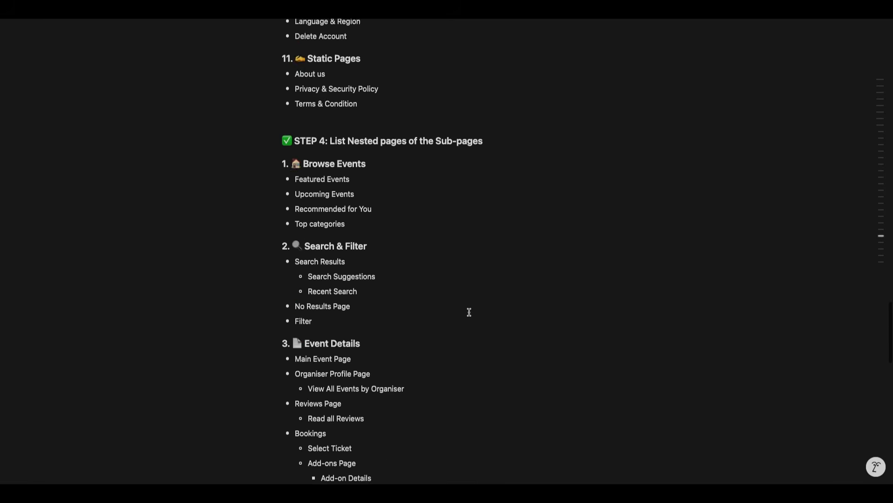
scroll(469, 312, "up", 3)
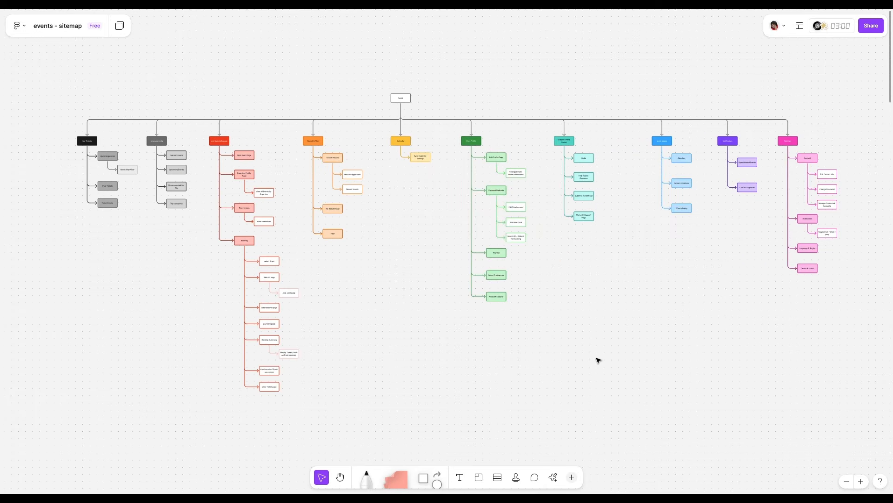
Step: In the FigJam events - sitemap board, examine the branches from My Tickets across to Calendar at readable size
scroll(407, 99, "up", 10)
scroll(406, 98, "left", 10)
scroll(407, 98, "left", 6)
scroll(407, 98, "down", 2)
scroll(269, 212, "right", 13)
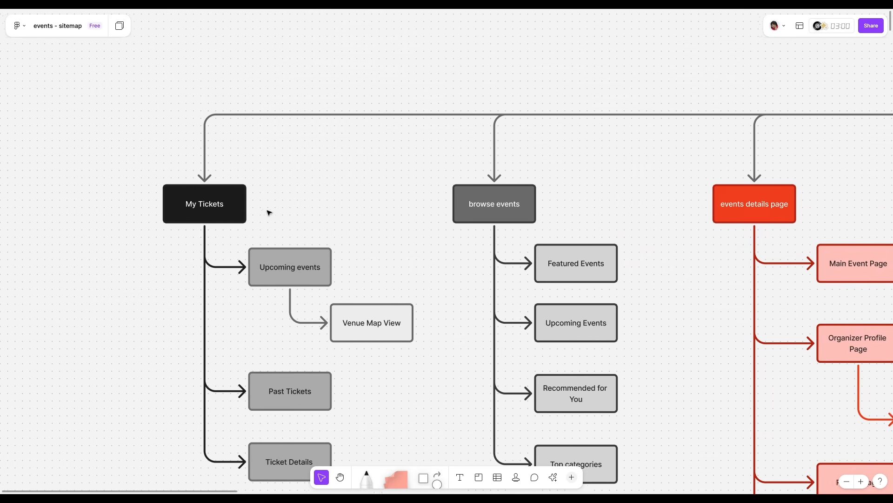
scroll(362, 231, "right", 4)
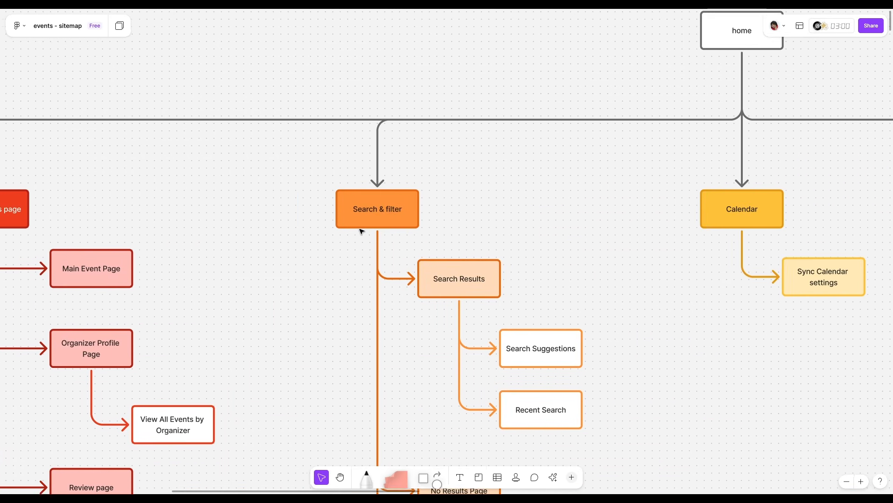
scroll(361, 231, "right", 1)
scroll(362, 231, "right", 18)
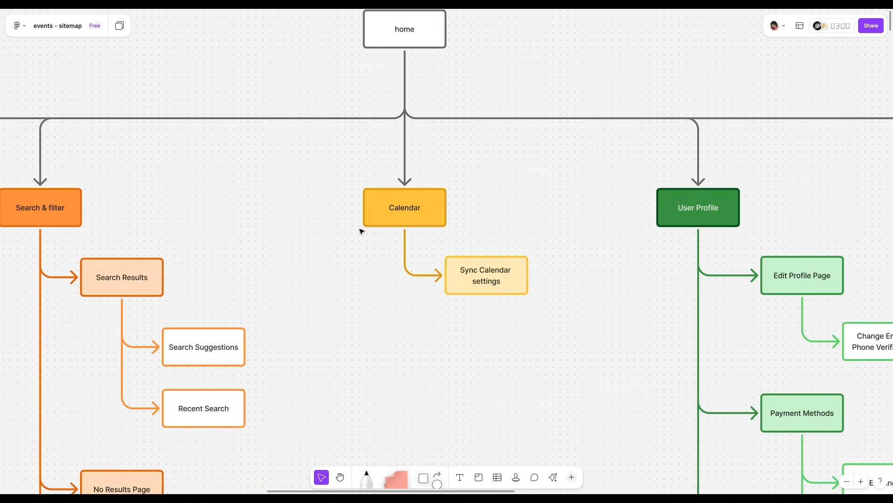
Step: Examine the sitemap branches from User Profile through Support / Help Center, static pages and Notification to Settings, ending on the whole diagram
scroll(381, 227, "left", 2)
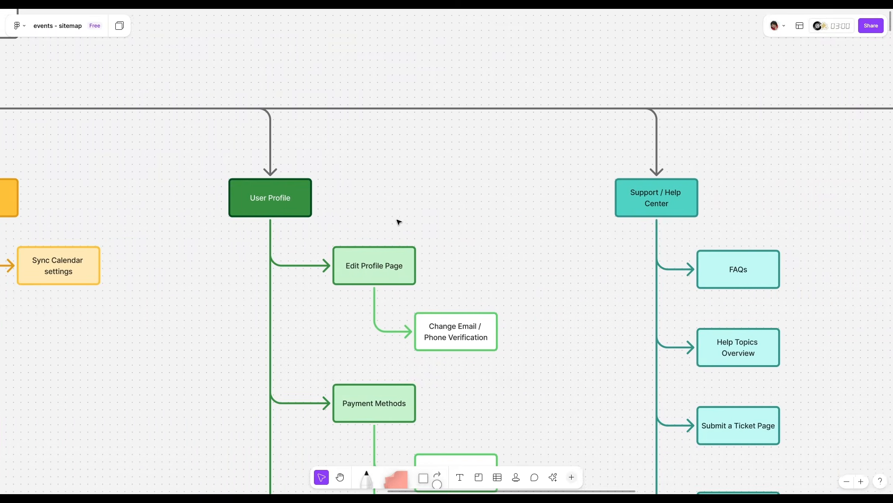
scroll(399, 221, "right", 15)
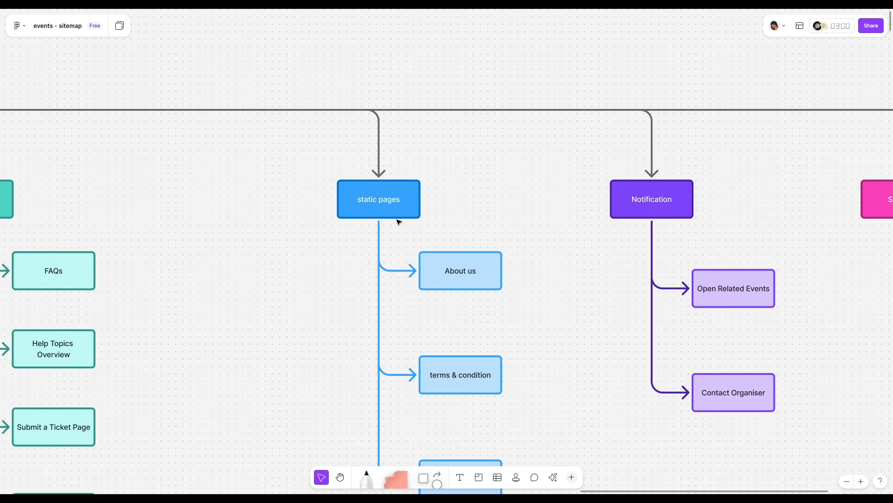
scroll(398, 222, "down", 2)
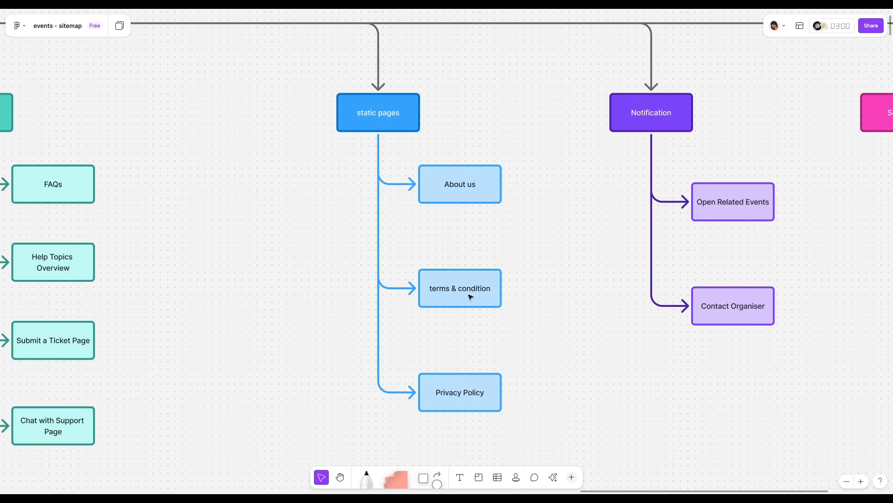
scroll(507, 407, "up", 3)
scroll(507, 407, "right", 2)
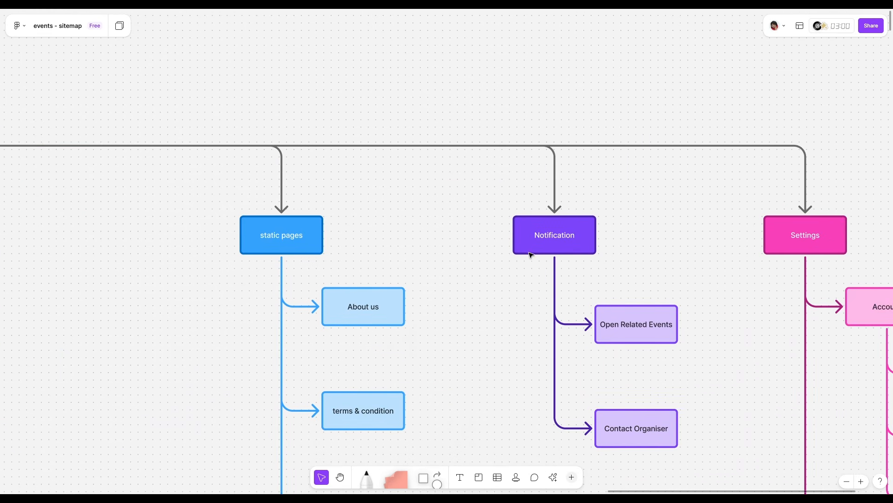
scroll(567, 250, "right", 4)
scroll(568, 252, "down", 5)
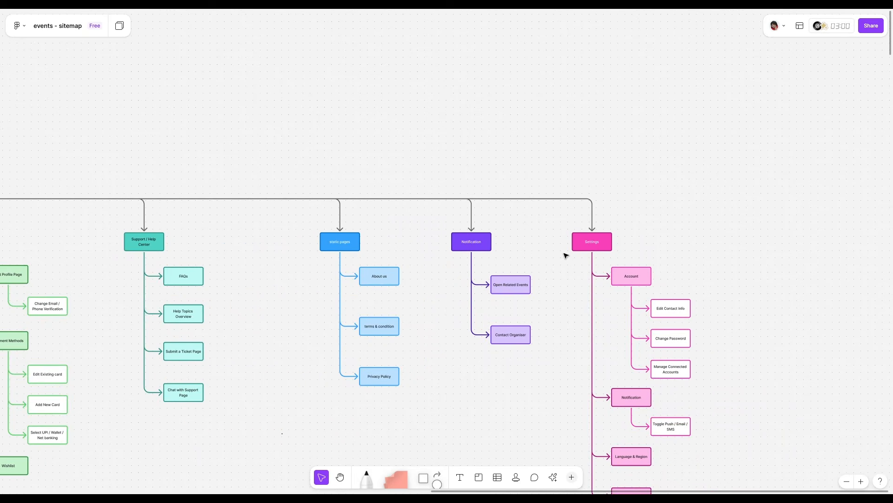
scroll(566, 255, "left", 10)
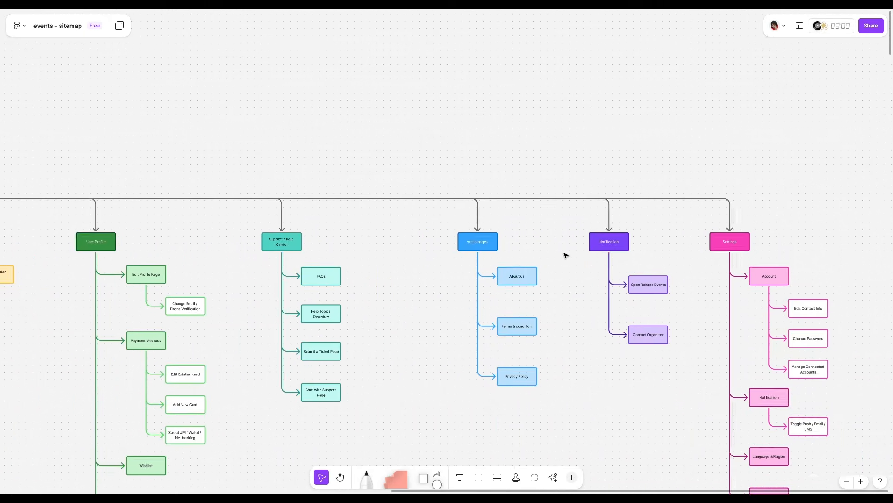
scroll(566, 255, "down", 6)
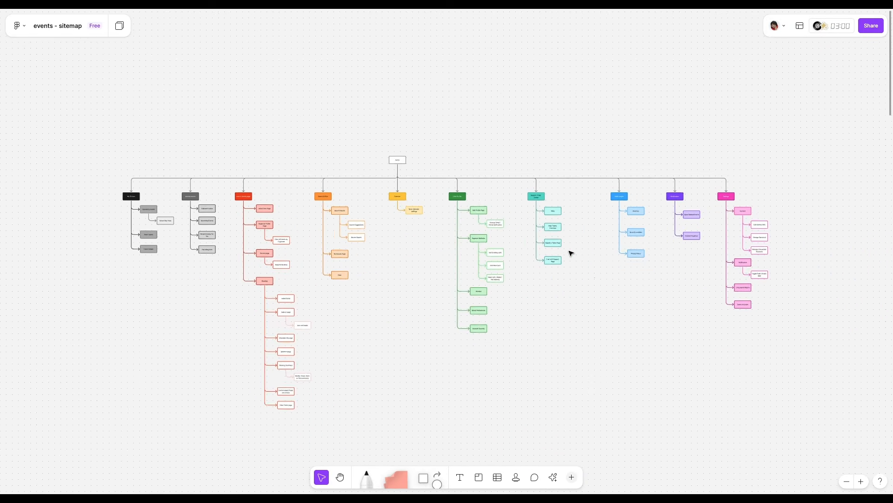
Step: Inspect the nested pages under User Profile, especially Payment Methods, and those under the Account and Notification pages of Settings
scroll(569, 253, "up", 2)
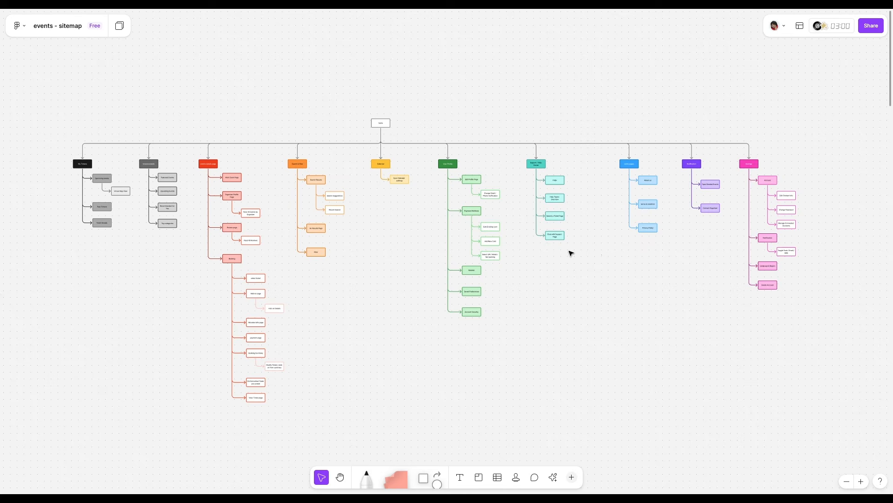
scroll(481, 217, "up", 5)
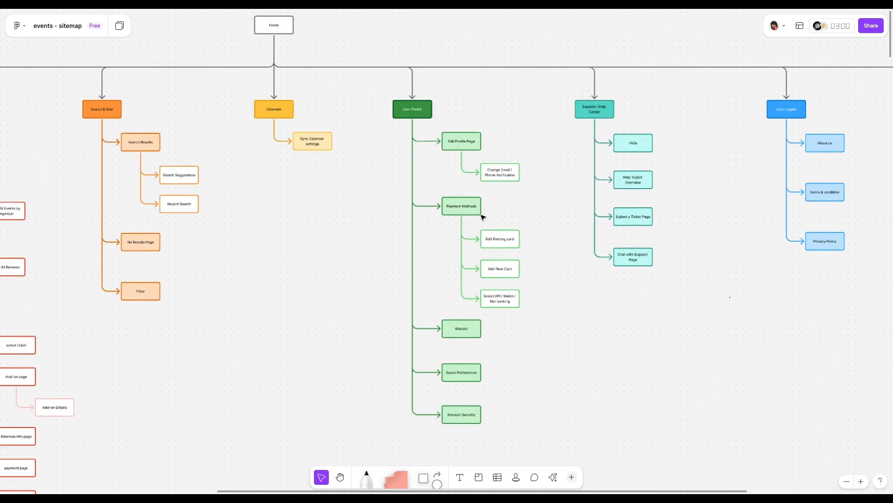
scroll(453, 220, "down", 1)
scroll(453, 220, "right", 8)
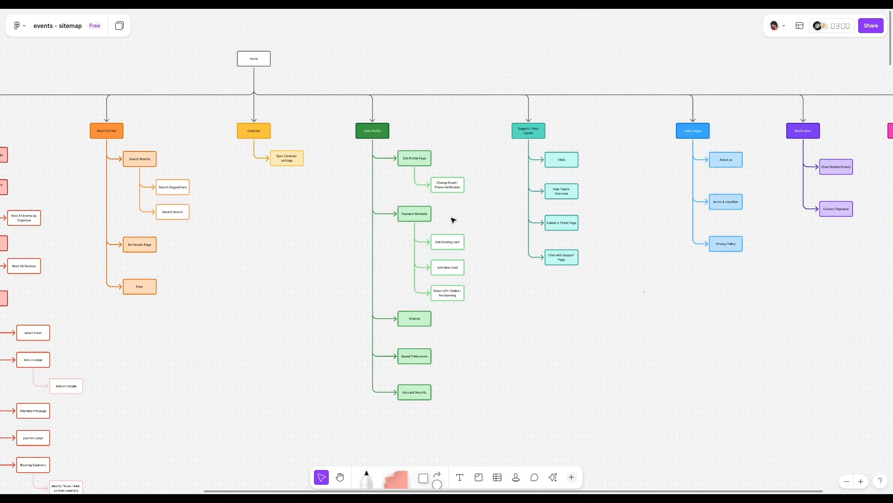
scroll(610, 280, "down", 2)
scroll(610, 280, "up", 3)
scroll(610, 280, "down", 2)
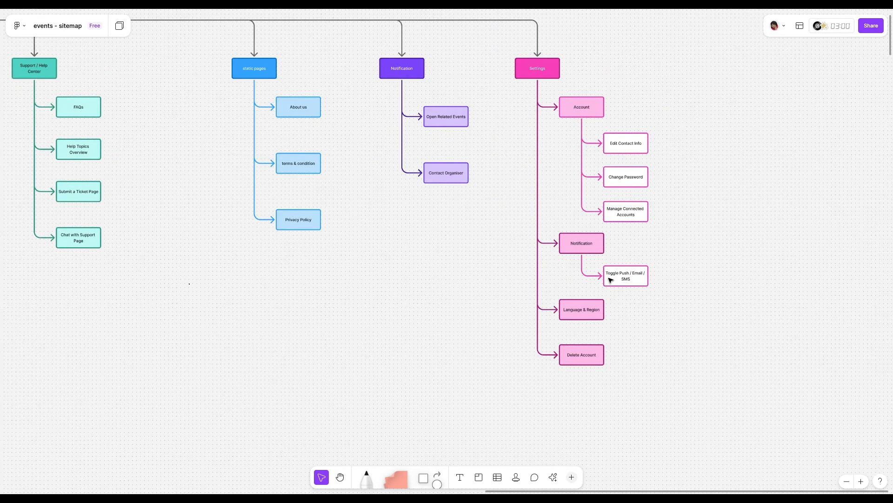
scroll(611, 280, "down", 5)
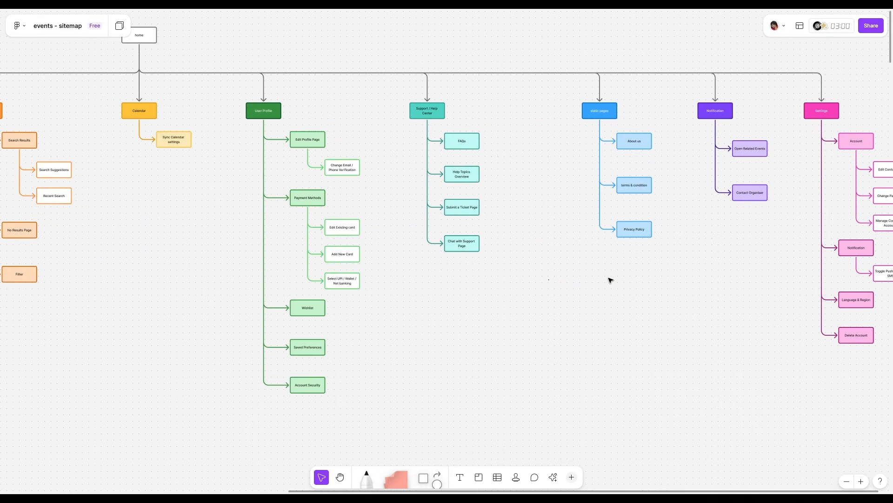
scroll(505, 264, "up", 4)
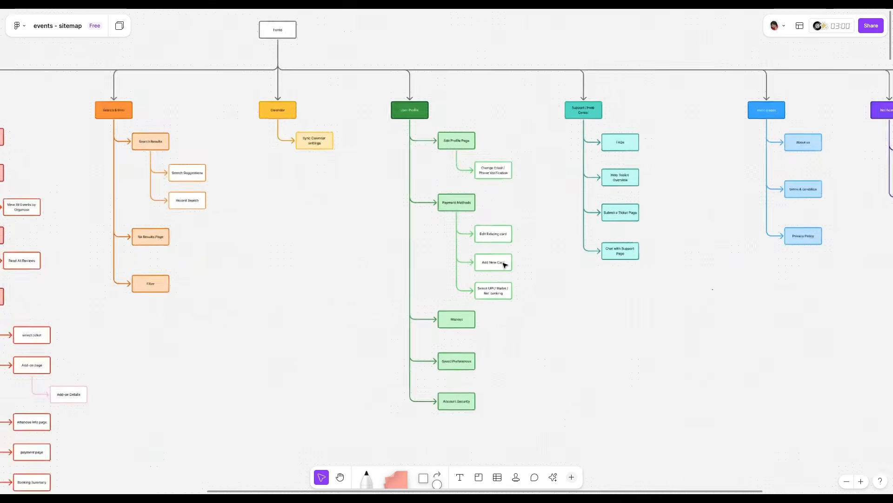
scroll(435, 207, "down", 2)
scroll(436, 209, "up", 3)
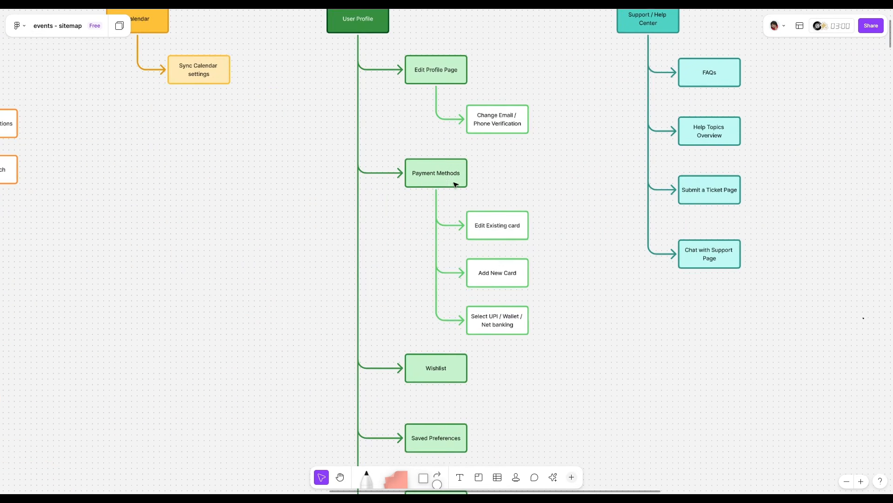
scroll(486, 261, "down", 2)
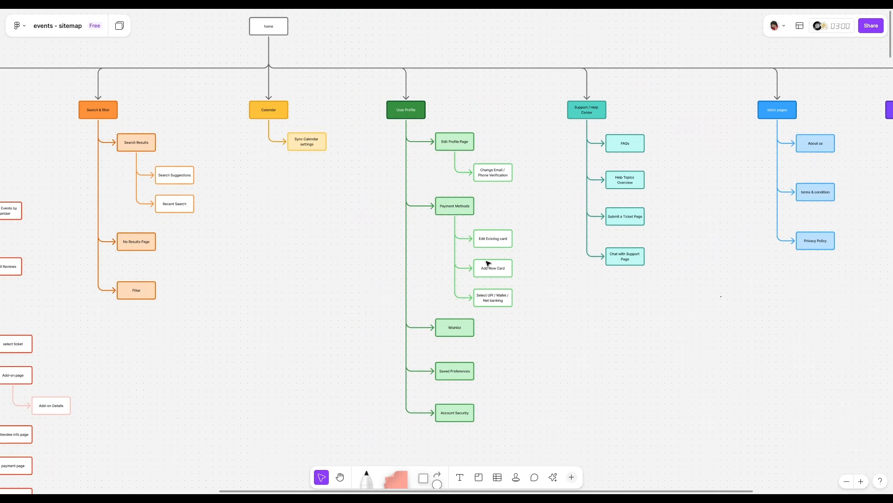
scroll(489, 262, "down", 3)
scroll(602, 259, "right", 6)
scroll(613, 257, "up", 5)
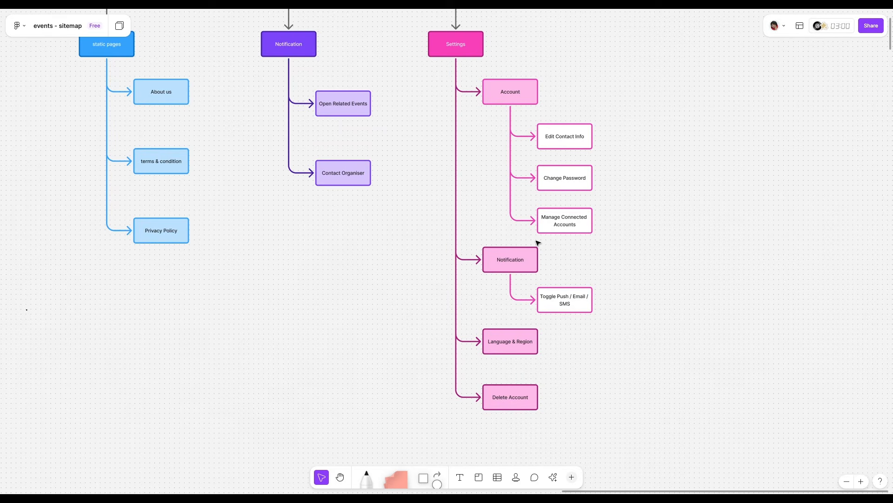
scroll(538, 243, "down", 10)
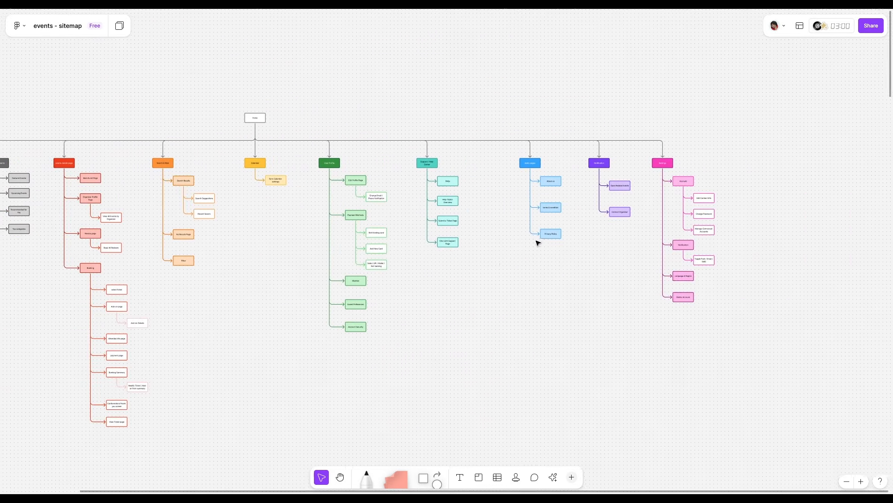
Step: Compare the full sitemap containing nested pages with the simpler sub-page sitemap placed below it on the board
scroll(538, 243, "right", 2)
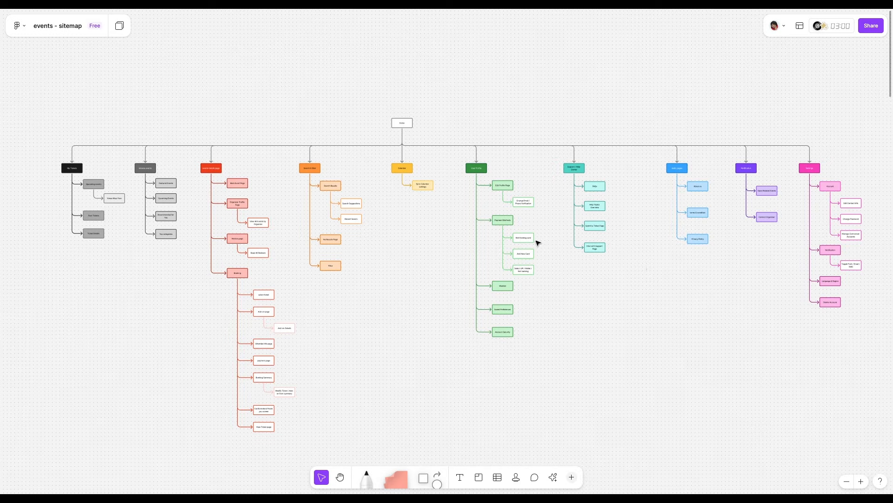
scroll(539, 243, "right", 2)
scroll(538, 242, "down", 1)
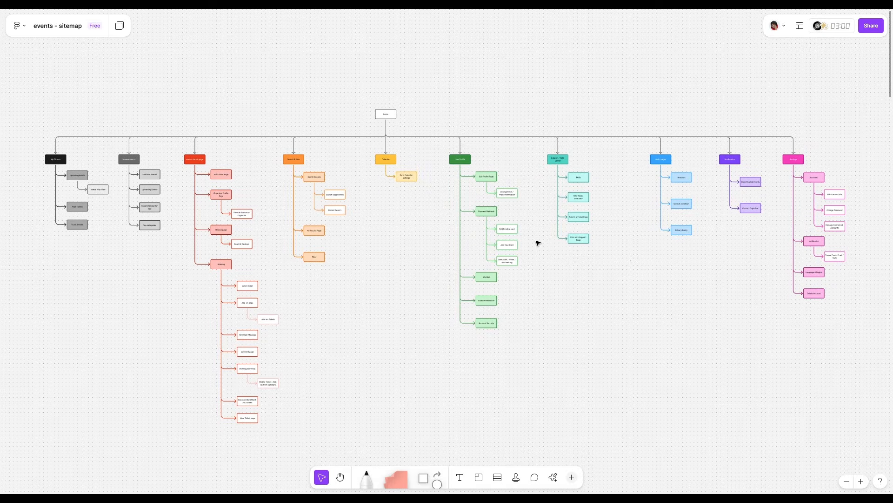
scroll(538, 242, "down", 1)
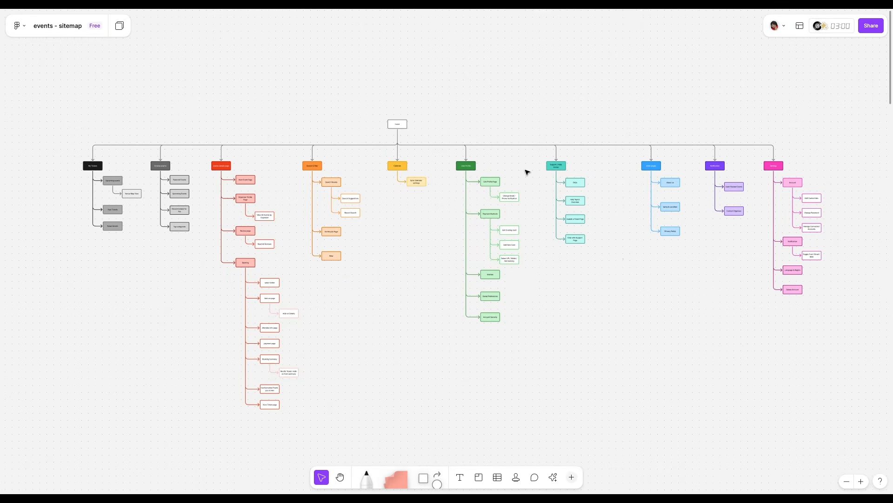
scroll(537, 223, "down", 1)
scroll(537, 223, "down", 15)
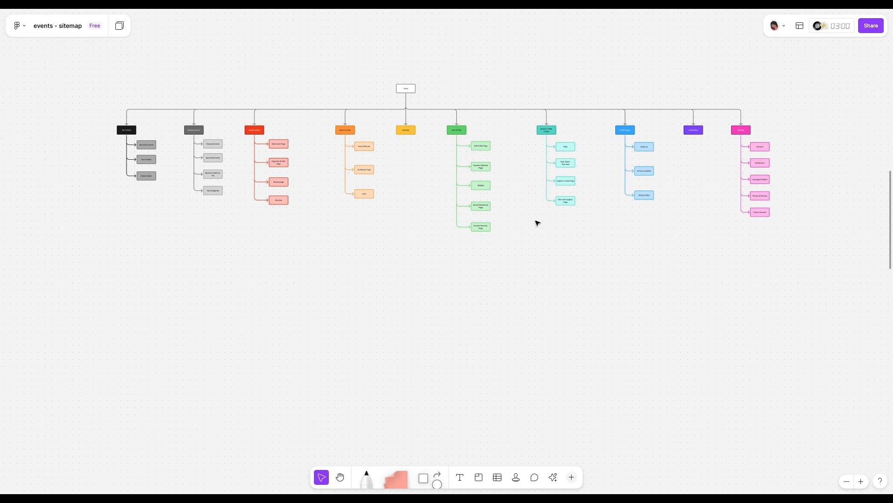
scroll(538, 224, "up", 15)
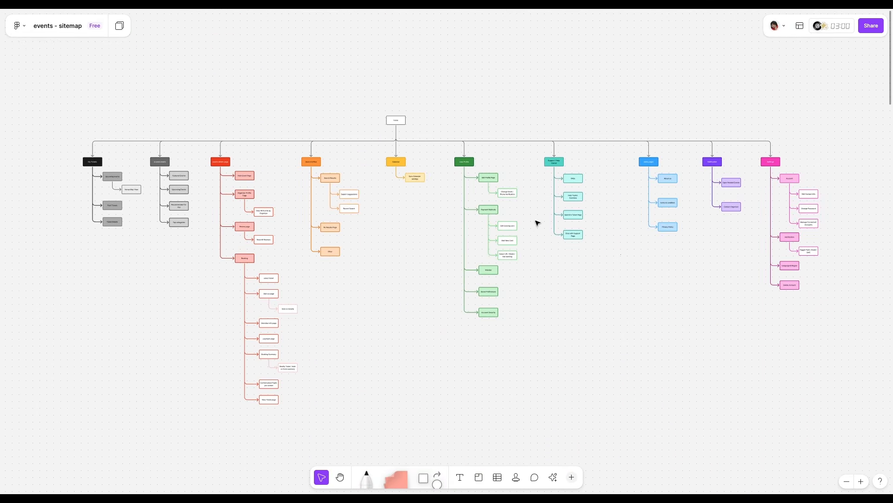
scroll(537, 223, "down", 10)
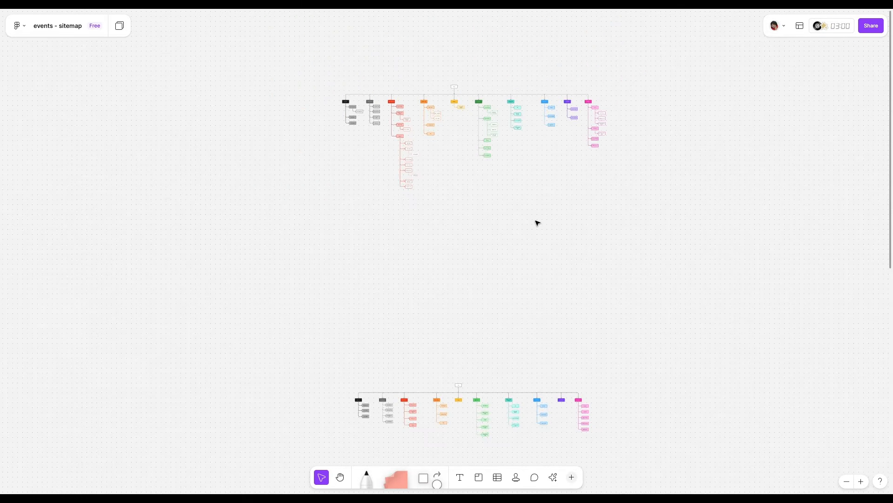
Step: Move the entire simpler sub-page sitemap from below the nested sitemap to the empty area on its right, roughly level with it
left_click_drag(643, 438, 319, 325)
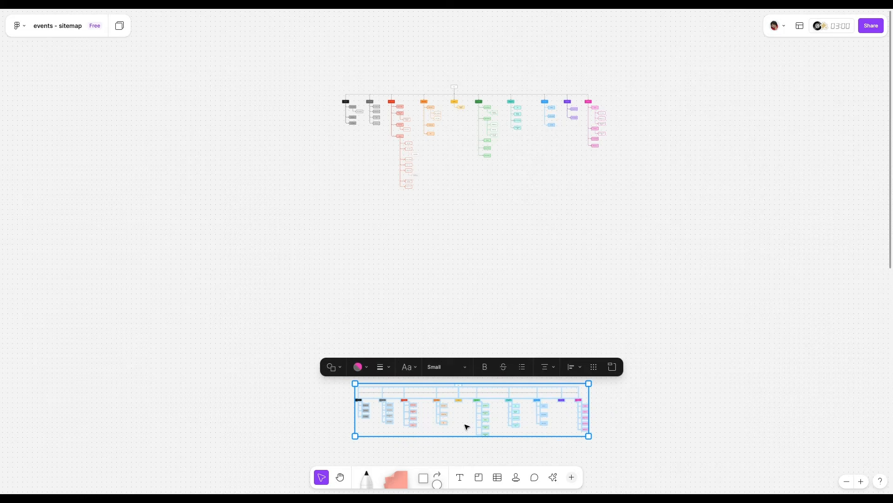
left_click_drag(470, 423, 755, 132)
left_click(706, 215)
scroll(706, 215, "up", 5)
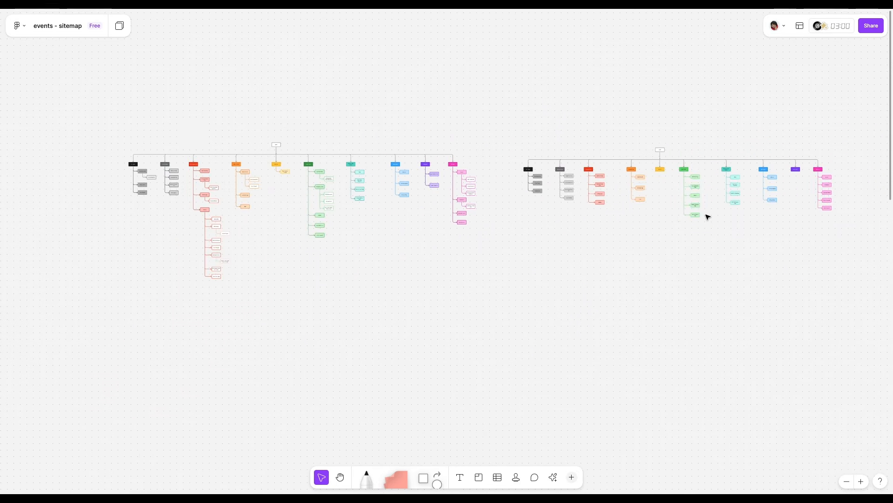
Step: View the two sitemaps side by side and examine the simpler sub-page sitemap from My Tickets to Settings at larger size
scroll(708, 216, "right", 1)
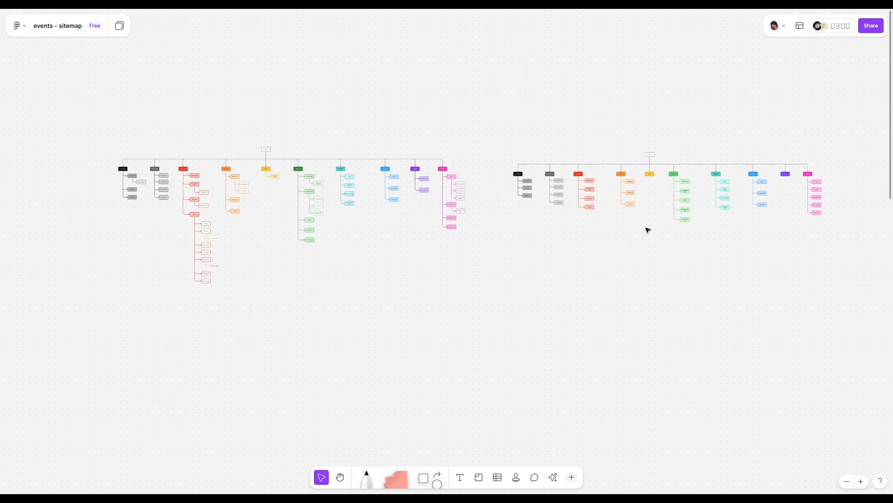
scroll(646, 228, "up", 2)
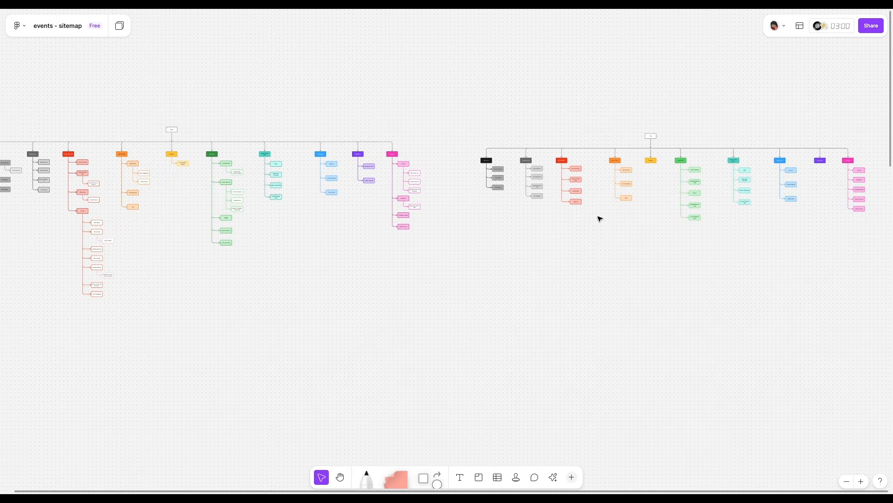
scroll(484, 254, "left", 10)
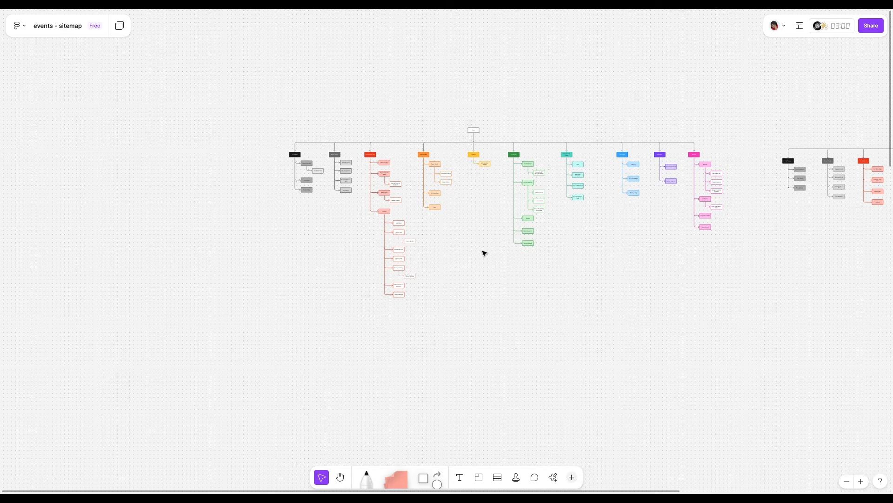
scroll(484, 253, "right", 12)
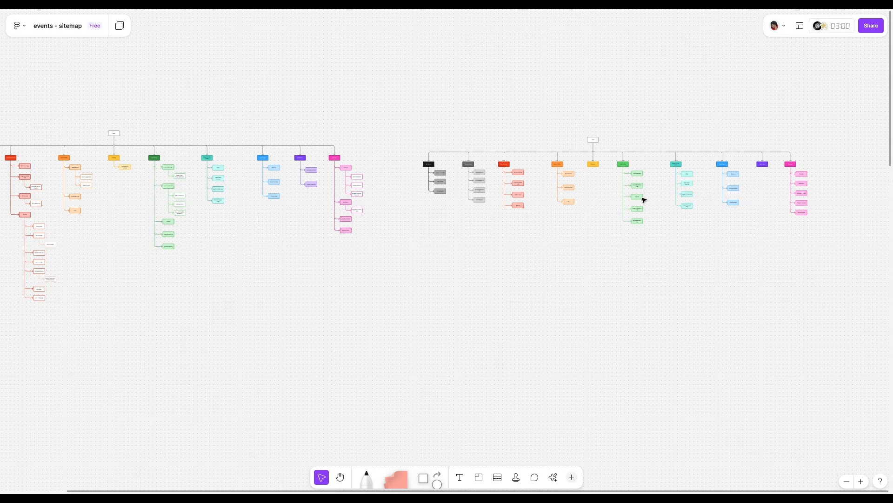
scroll(644, 200, "up", 5)
scroll(644, 200, "right", 5)
scroll(644, 200, "left", 2)
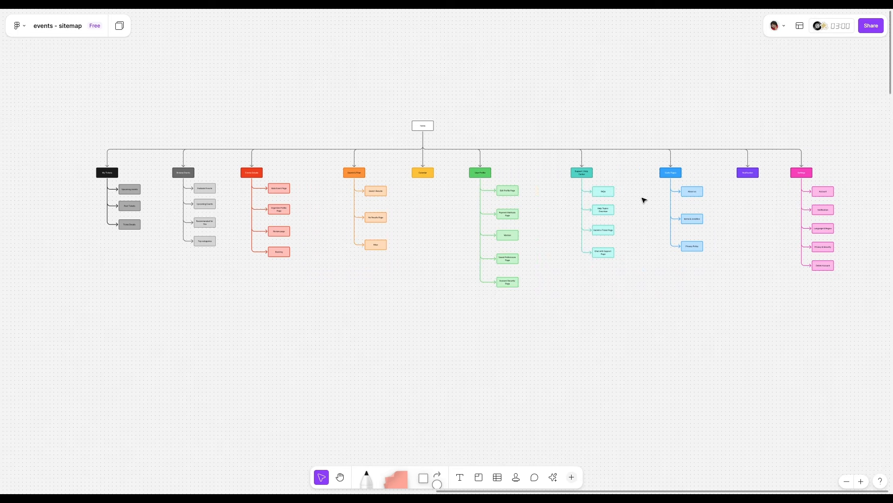
scroll(643, 200, "down", 5)
scroll(644, 200, "left", 7)
scroll(636, 212, "right", 10)
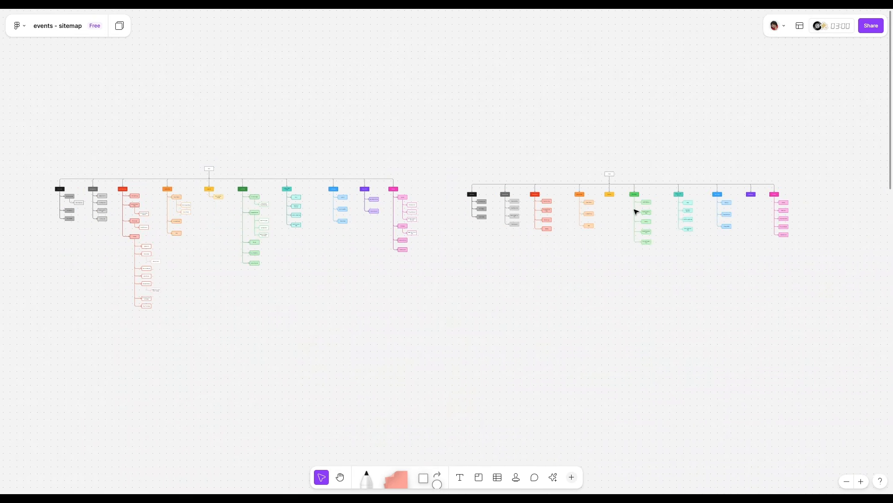
scroll(637, 212, "up", 5)
scroll(636, 212, "left", 3)
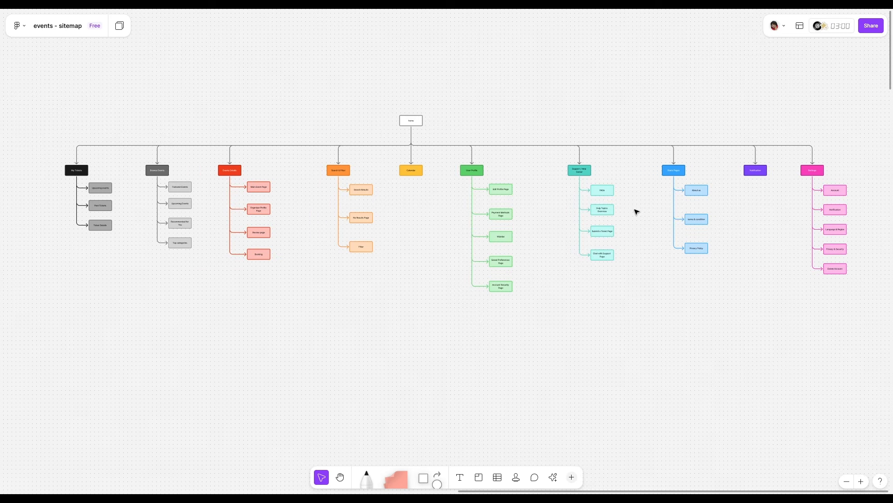
Step: Examine the whole nested-page sitemap up close and compare its branches with those of the simpler sitemap beside it
scroll(637, 211, "down", 5)
scroll(635, 210, "left", 10)
scroll(547, 242, "up", 5)
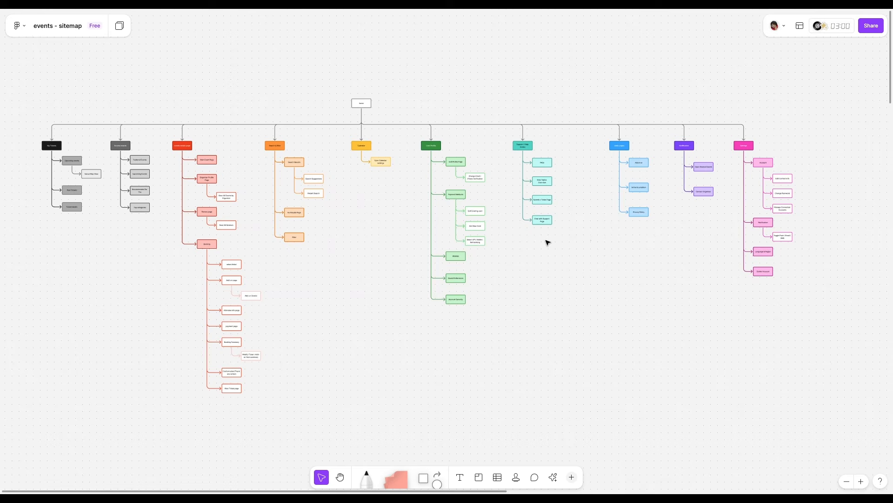
scroll(620, 236, "down", 3)
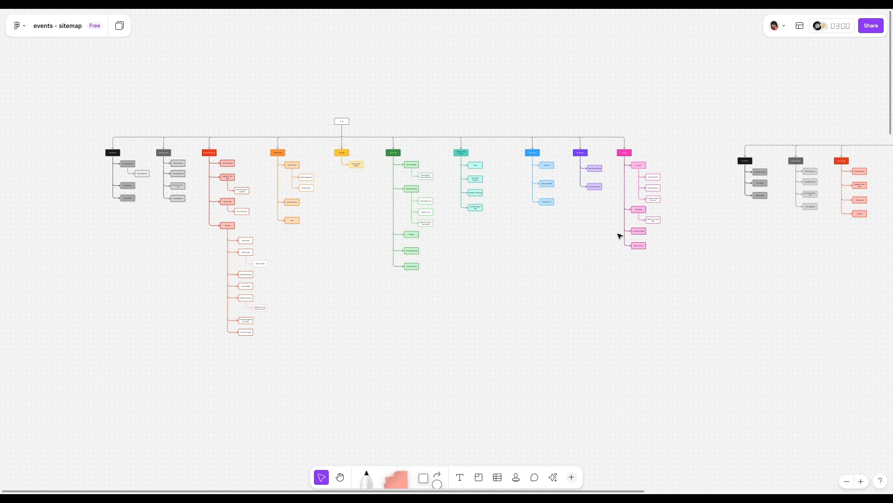
scroll(621, 235, "right", 10)
scroll(620, 236, "left", 12)
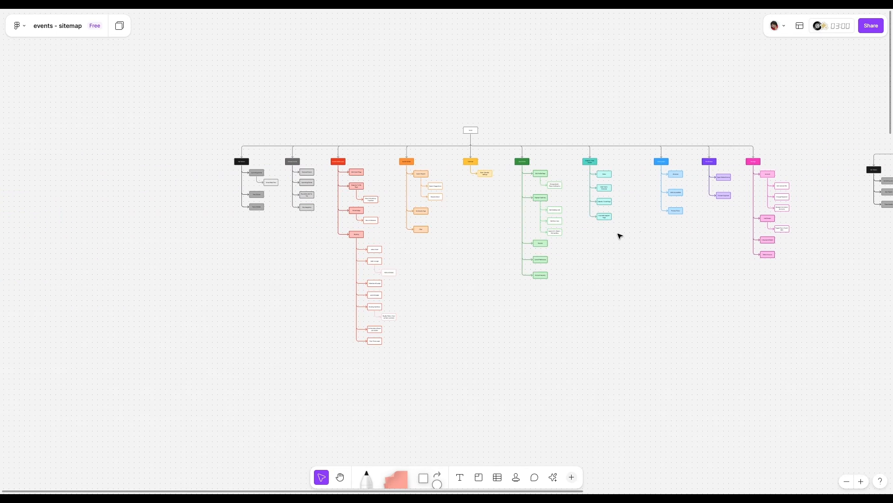
scroll(621, 236, "right", 5)
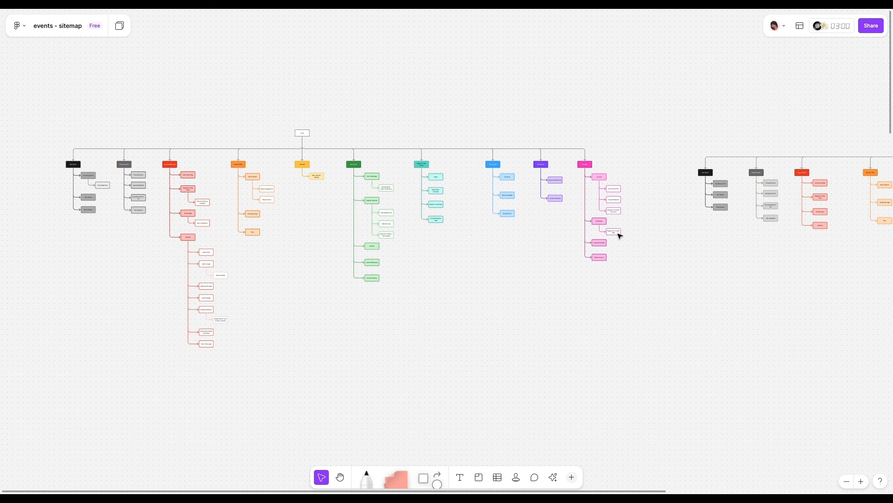
scroll(620, 235, "right", 12)
scroll(620, 236, "left", 15)
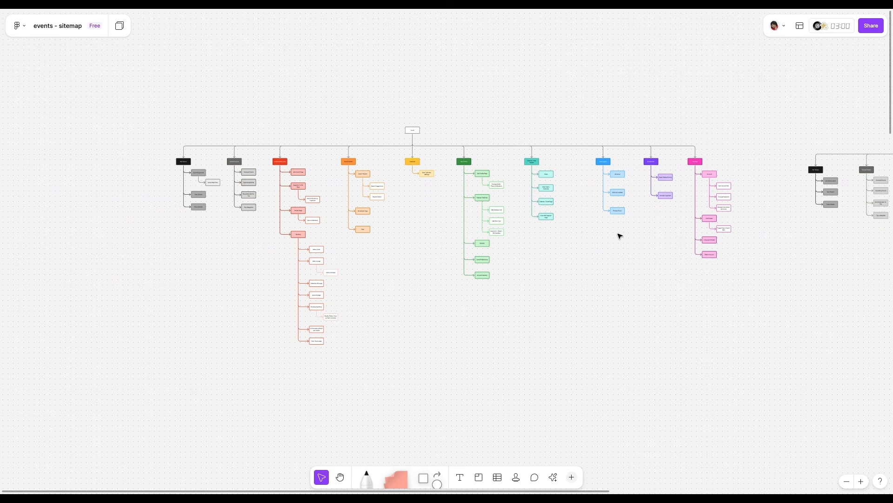
scroll(493, 126, "right", 14)
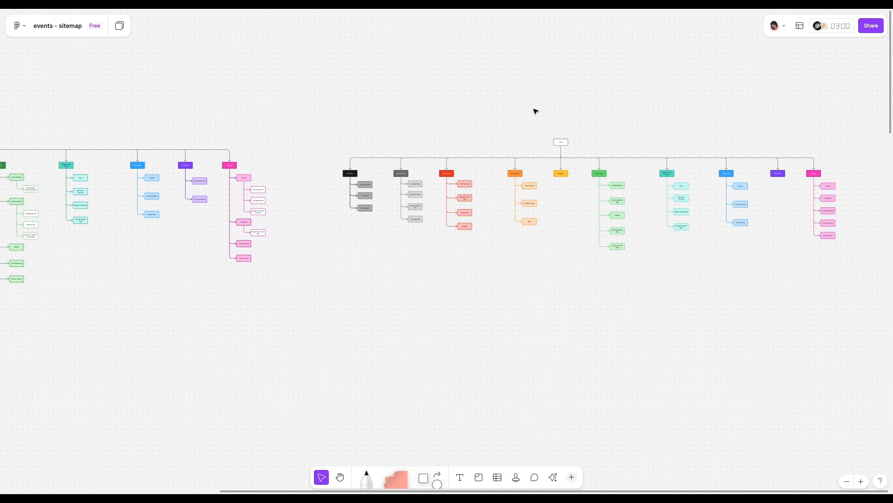